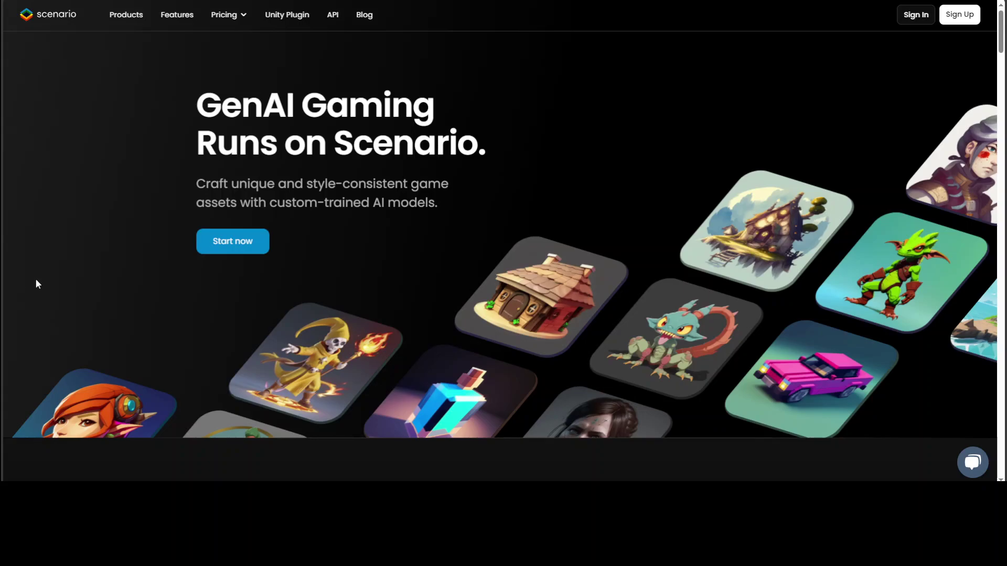
{"action": "left_click_drag", "start_coordinate": [1001, 45], "coordinate": [989, 168]}
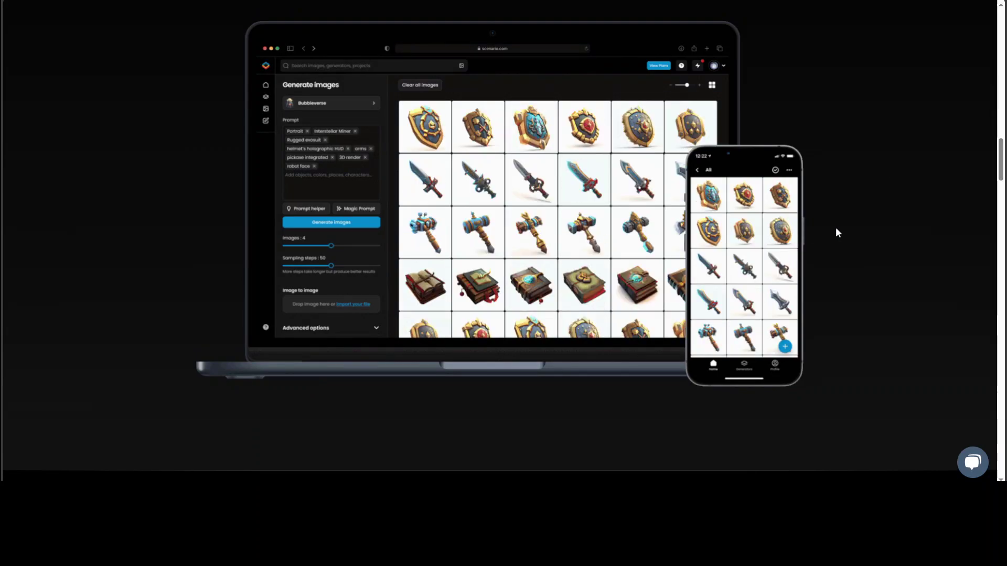
{"action": "left_click_drag", "start_coordinate": [1000, 160], "coordinate": [1001, 207]}
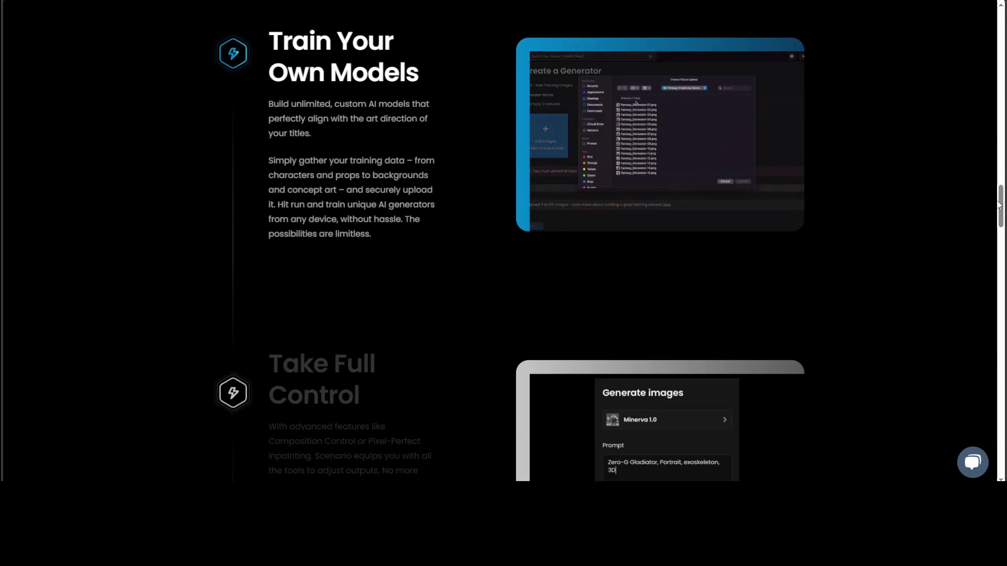
{"action": "left_click_drag", "start_coordinate": [1001, 208], "coordinate": [1000, 266]}
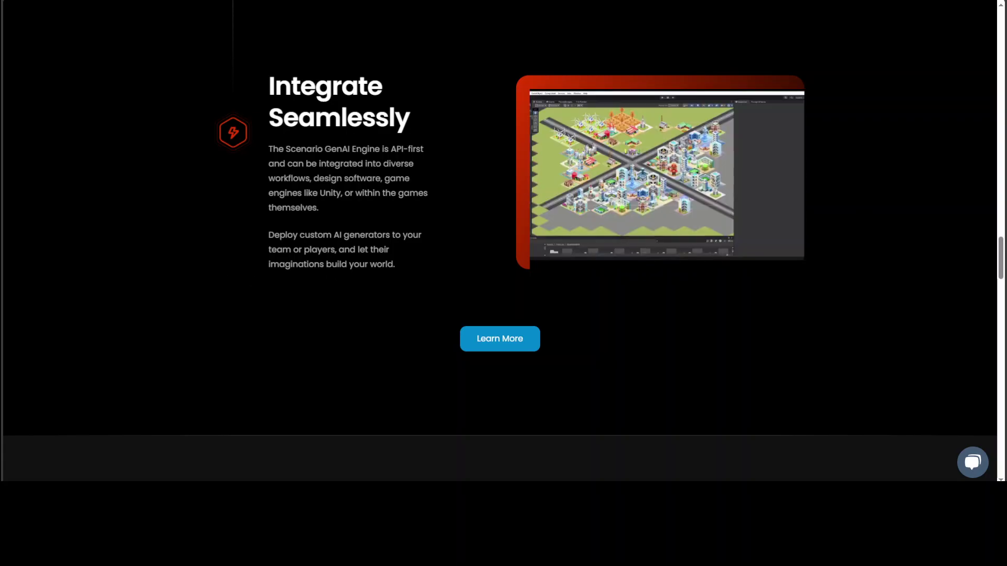
{"action": "key", "text": "Home"}
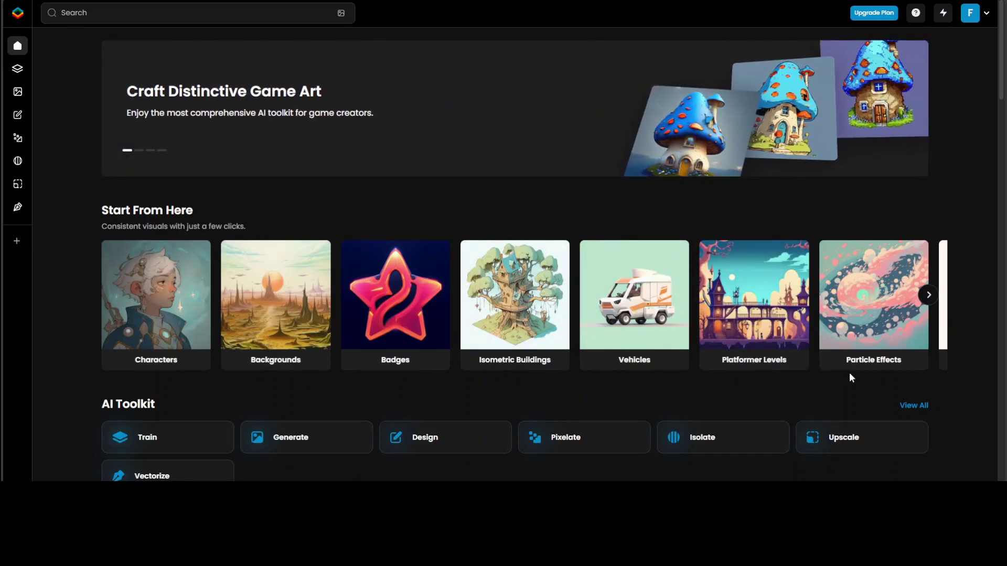
Scroll the Start From Here templates past Potions and back, then start the Characters template
{"action": "left_click", "coordinate": [928, 295]}
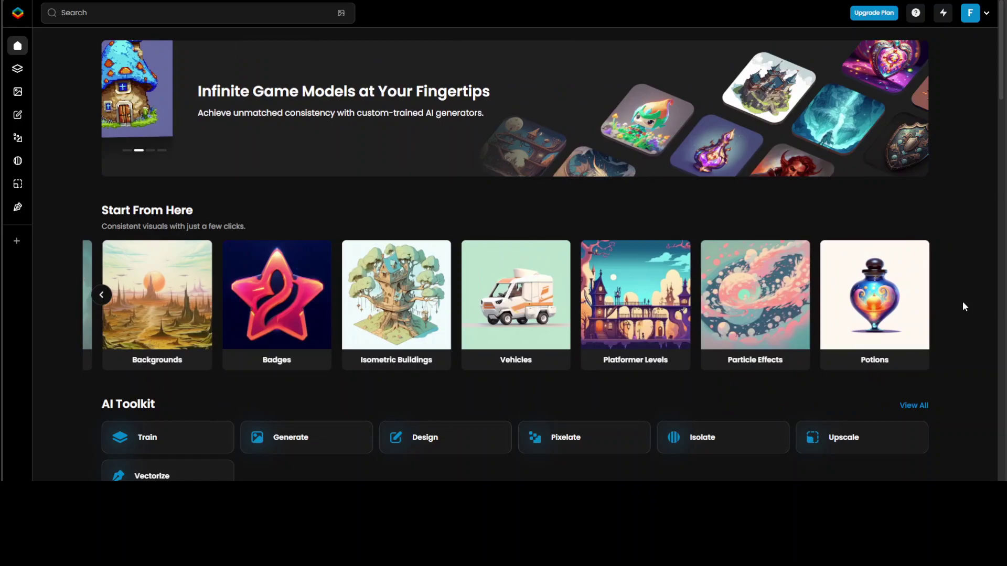
{"action": "left_click", "coordinate": [101, 294]}
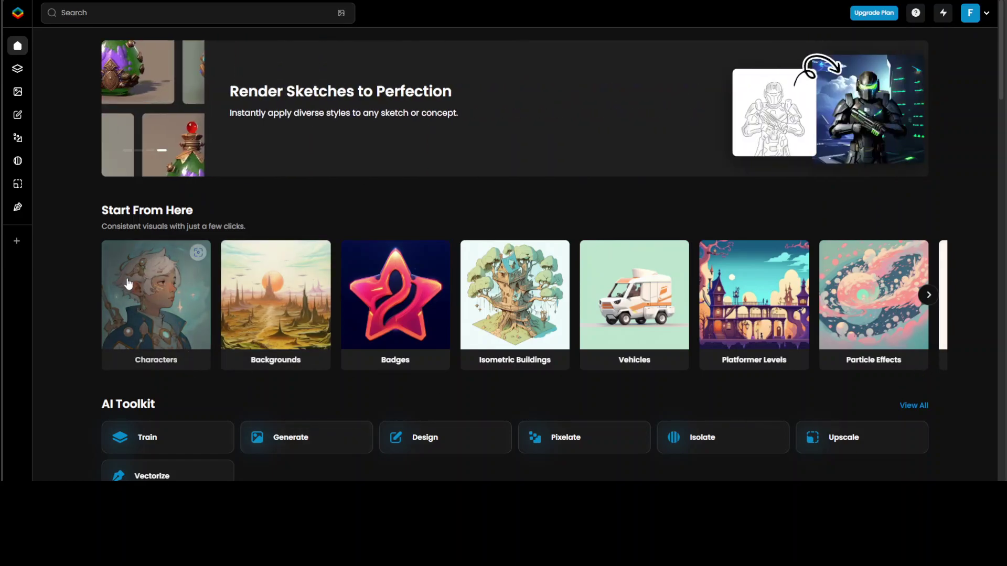
{"action": "left_click", "coordinate": [146, 297]}
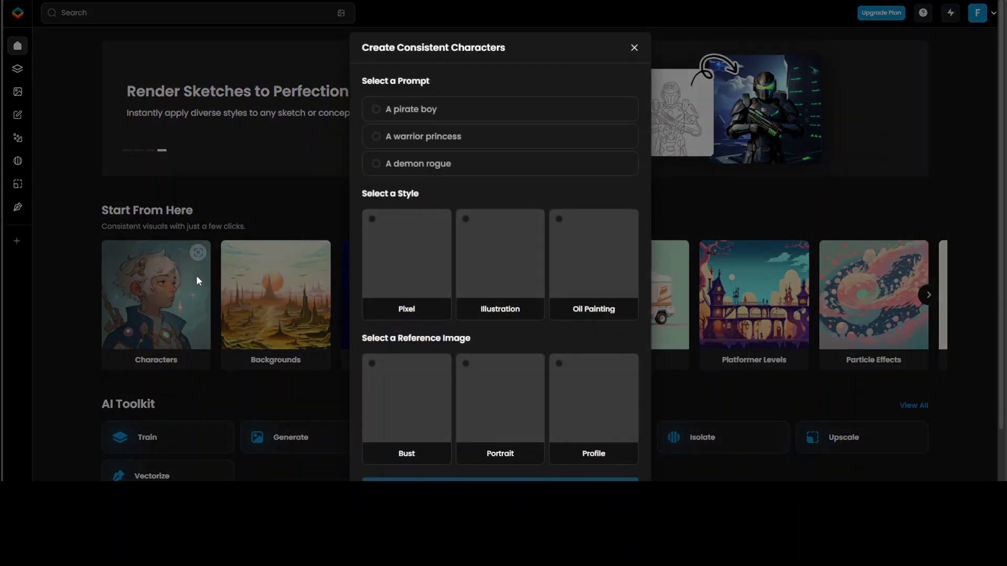
Generate with the warrior princess prompt, the Portrait reference image and the Oil Painting style
{"action": "left_click", "coordinate": [418, 139]}
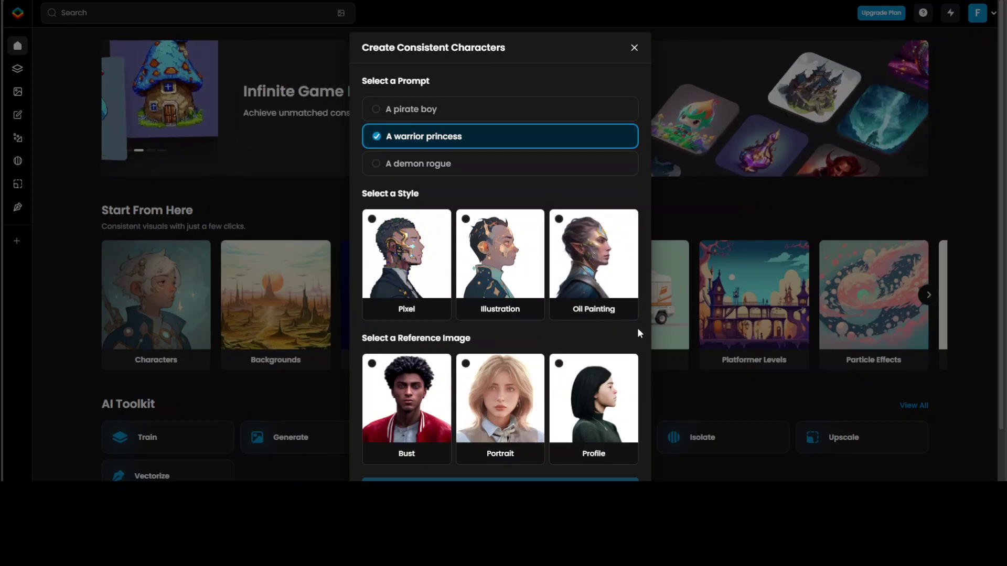
{"action": "left_click", "coordinate": [497, 422]}
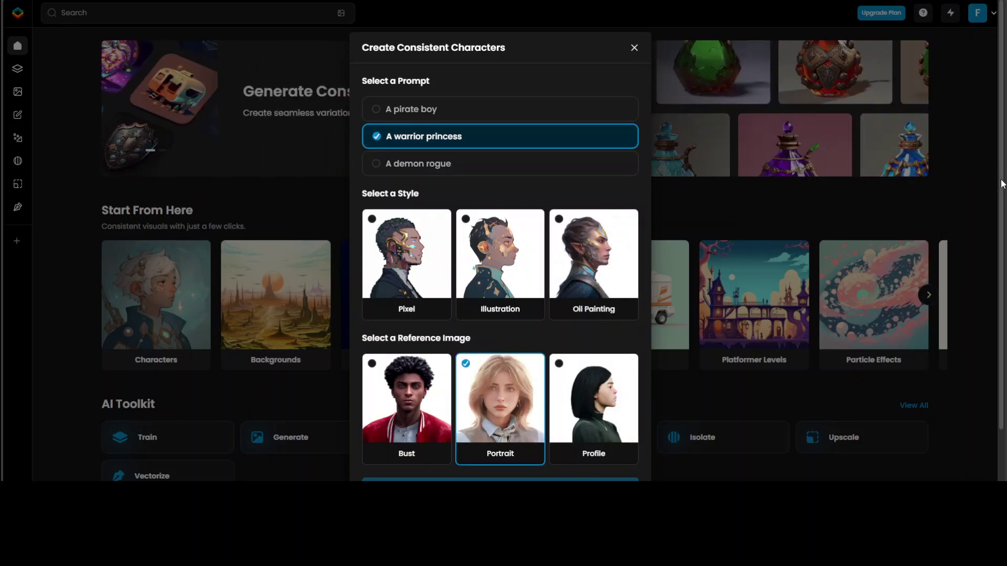
{"action": "scroll", "coordinate": [490, 414], "scroll_direction": "down", "scroll_amount": 1}
{"action": "double_click", "coordinate": [495, 428]}
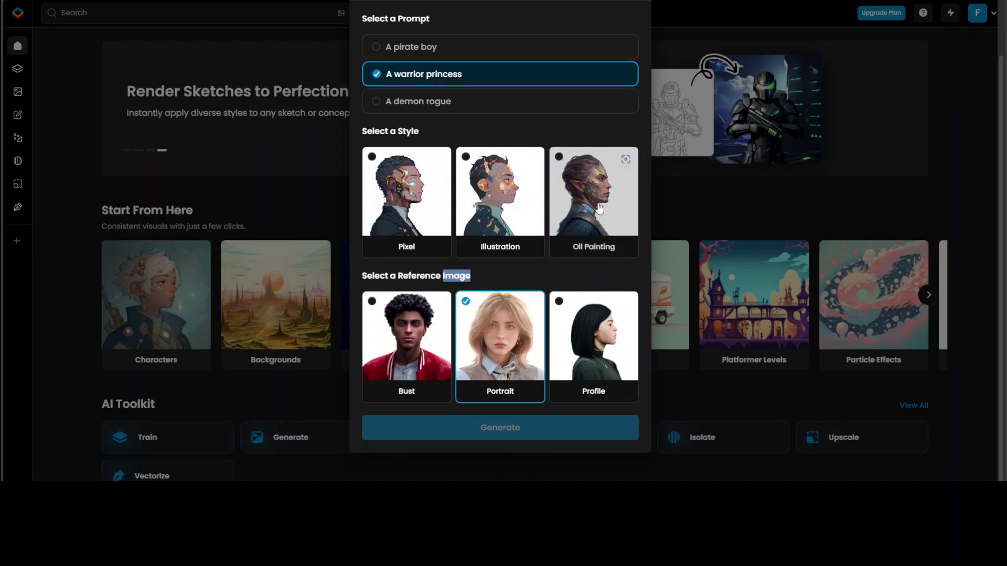
{"action": "left_click", "coordinate": [577, 199]}
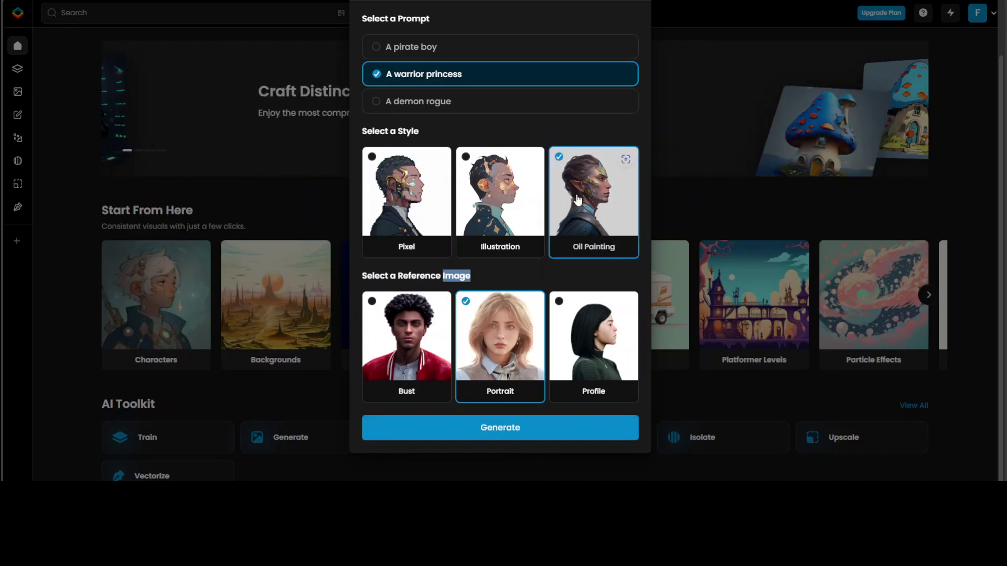
{"action": "left_click", "coordinate": [499, 429]}
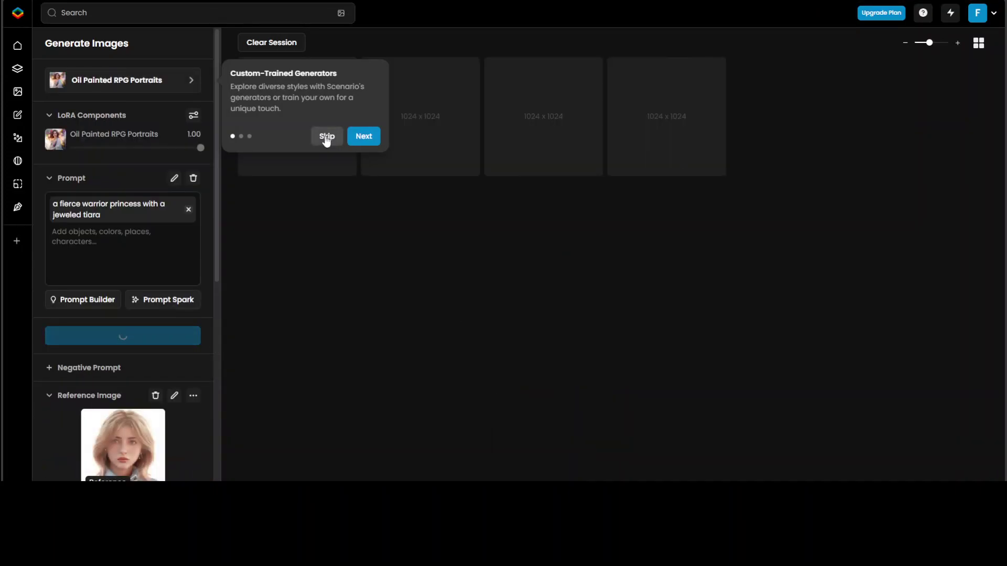
Skip the onboarding tour and wait for the four warrior princess portraits to finish
{"action": "left_click", "coordinate": [326, 138]}
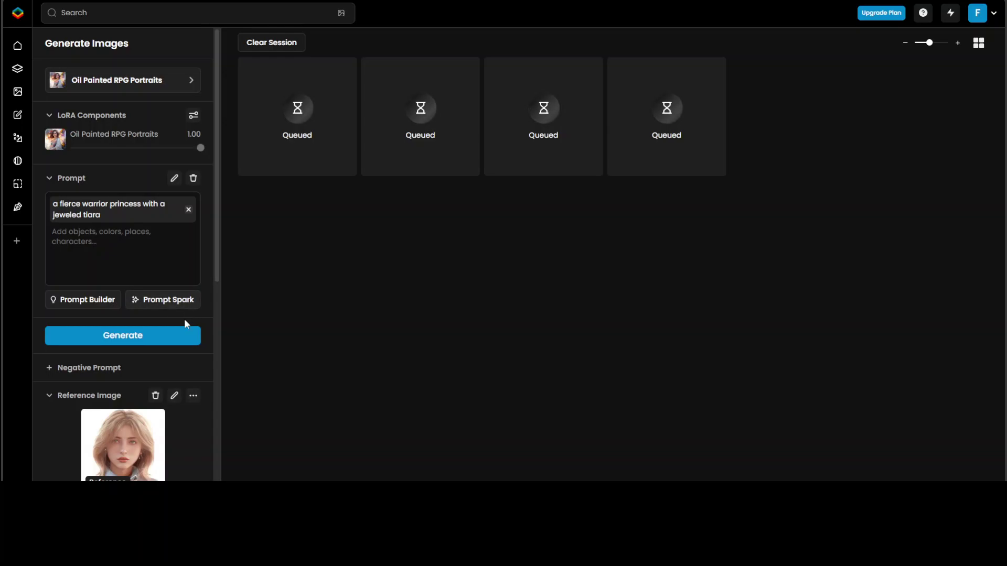
{"action": "left_click_drag", "start_coordinate": [218, 228], "coordinate": [216, 263]}
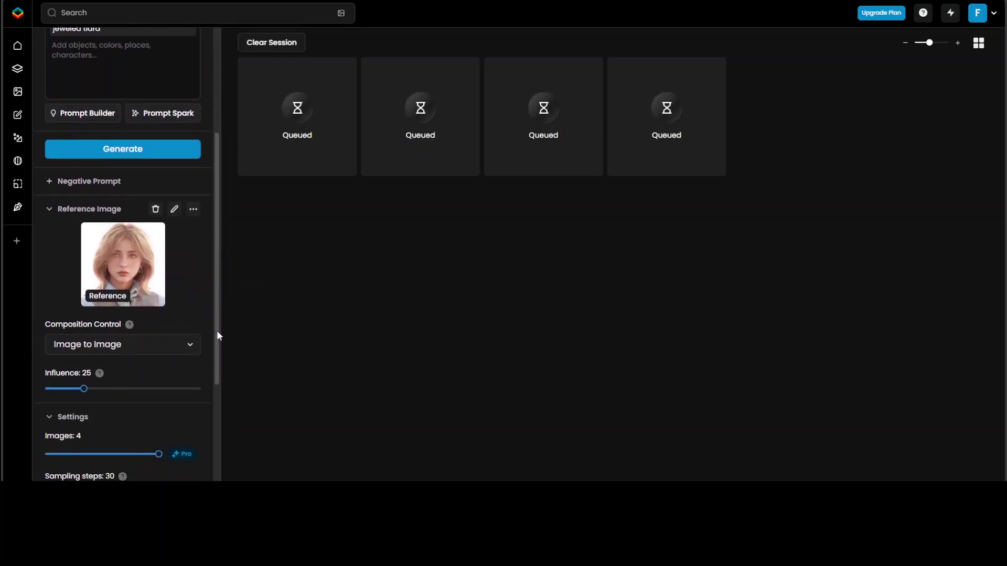
{"action": "left_click_drag", "start_coordinate": [217, 332], "coordinate": [221, 433]}
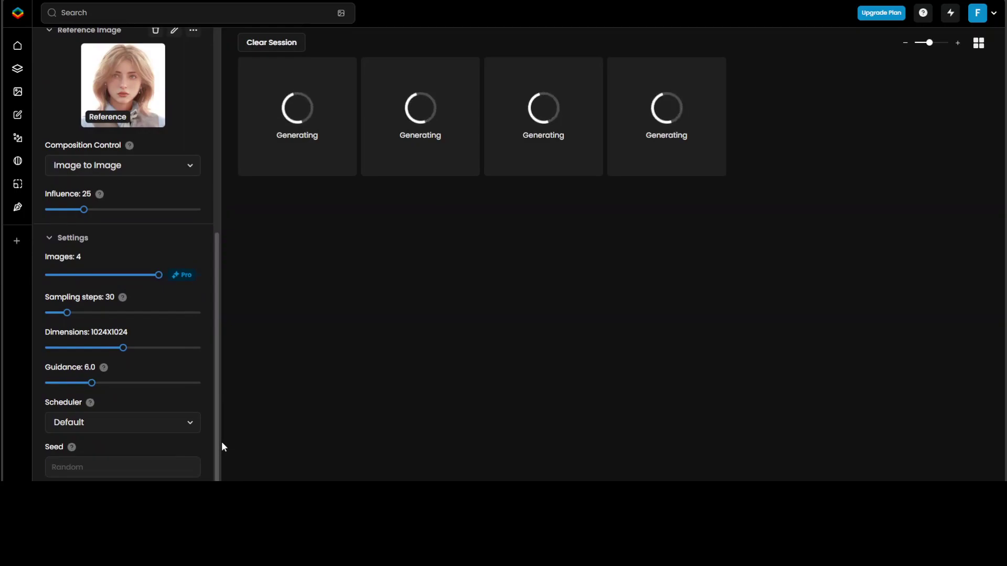
{"action": "left_click_drag", "start_coordinate": [221, 446], "coordinate": [328, 195]}
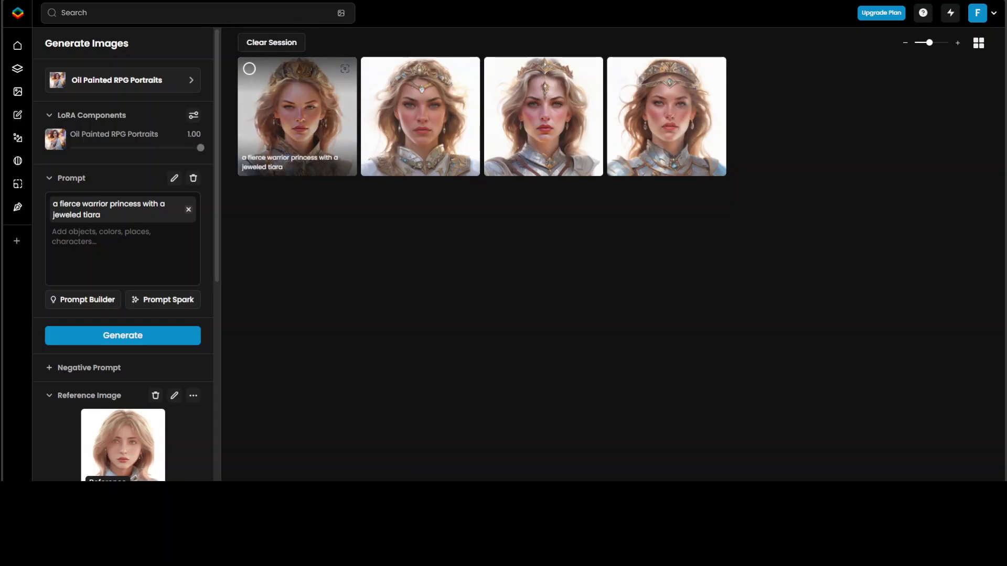
Open the first warrior princess portrait in full view and scroll through it
{"action": "left_click", "coordinate": [306, 130]}
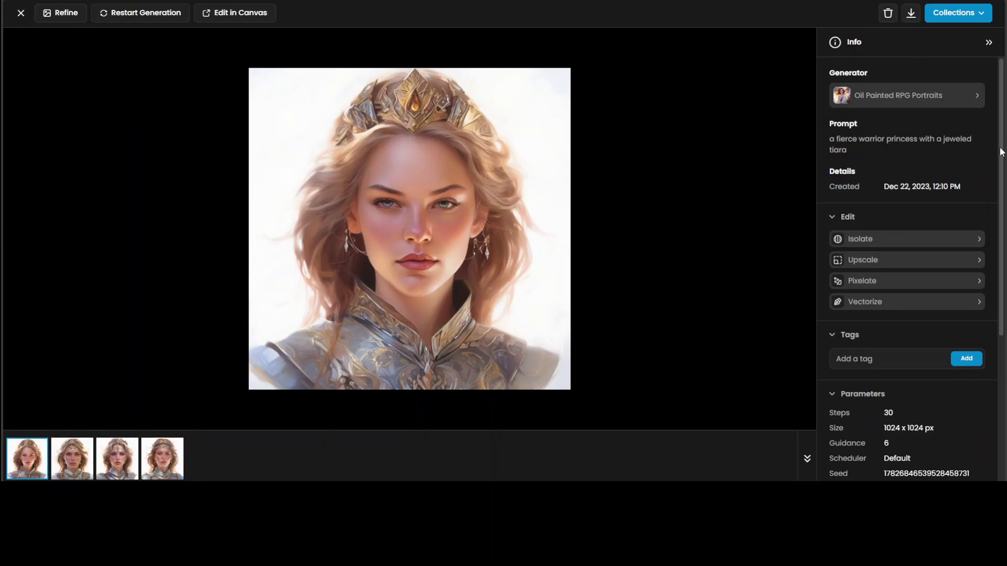
{"action": "scroll", "coordinate": [1001, 152], "scroll_direction": "down", "scroll_amount": 3}
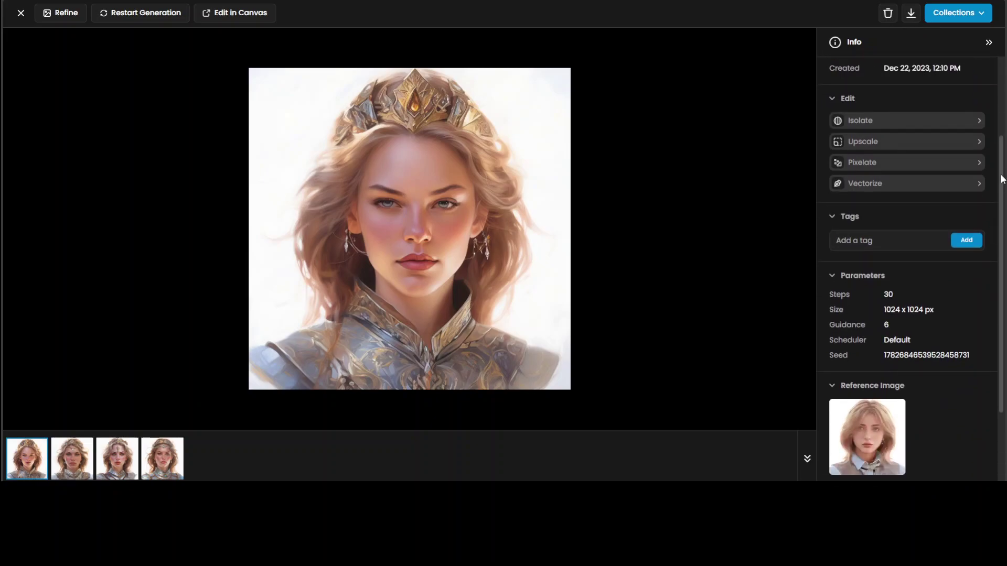
{"action": "scroll", "coordinate": [1001, 178], "scroll_direction": "down", "scroll_amount": 3}
{"action": "mouse_move", "coordinate": [882, 336]}
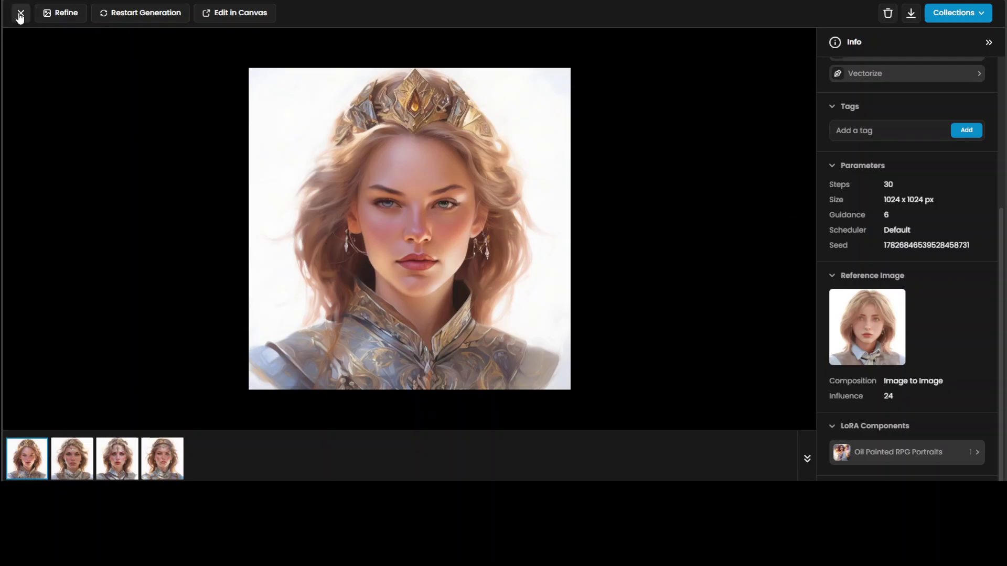
View the second, third and fourth portraits, then close the viewer
{"action": "left_click", "coordinate": [72, 459]}
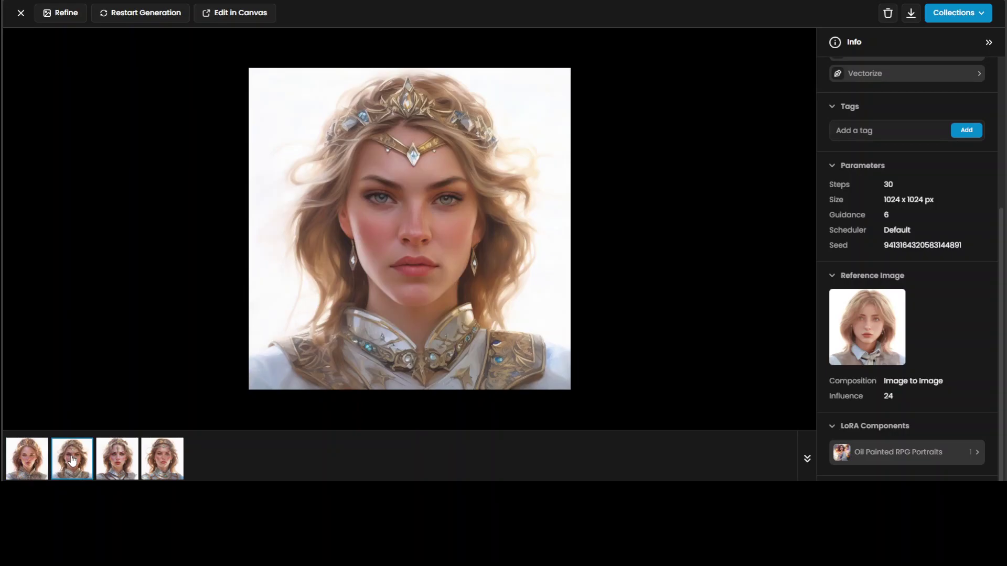
{"action": "left_click", "coordinate": [106, 464]}
{"action": "left_click", "coordinate": [169, 466]}
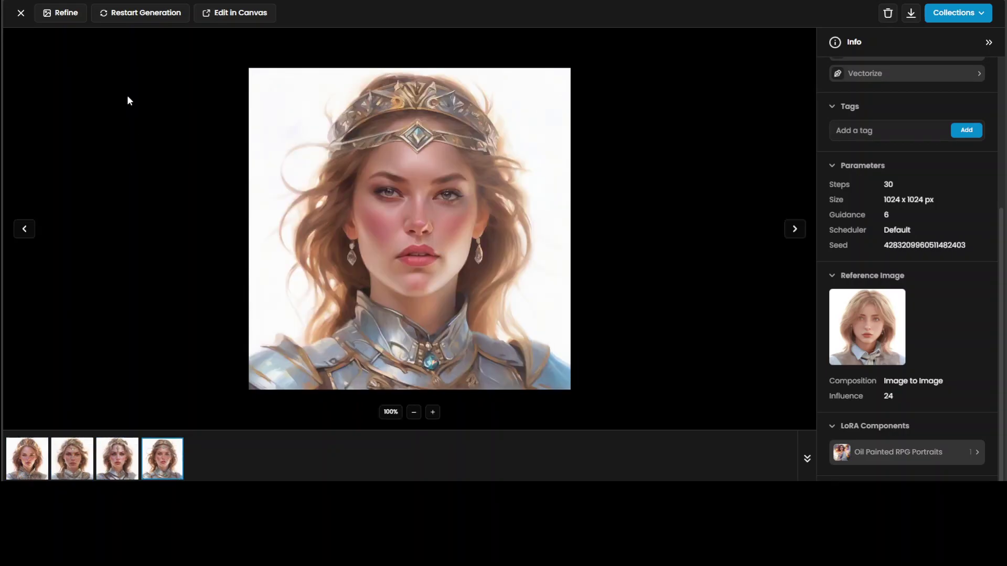
{"action": "left_click", "coordinate": [21, 13]}
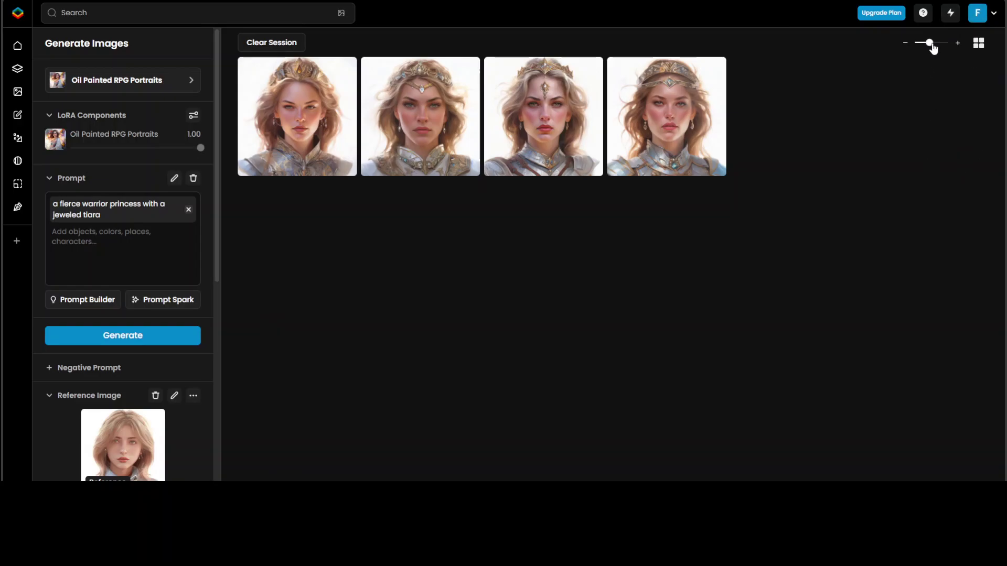
Enlarge the portrait thumbnails, then go to the Generators page from the sidebar
{"action": "mouse_move", "coordinate": [930, 42]}
{"action": "left_mouse_down"}
{"action": "mouse_move", "coordinate": [940, 45]}
{"action": "mouse_move", "coordinate": [924, 48]}
{"action": "mouse_move", "coordinate": [933, 50]}
{"action": "left_mouse_up"}
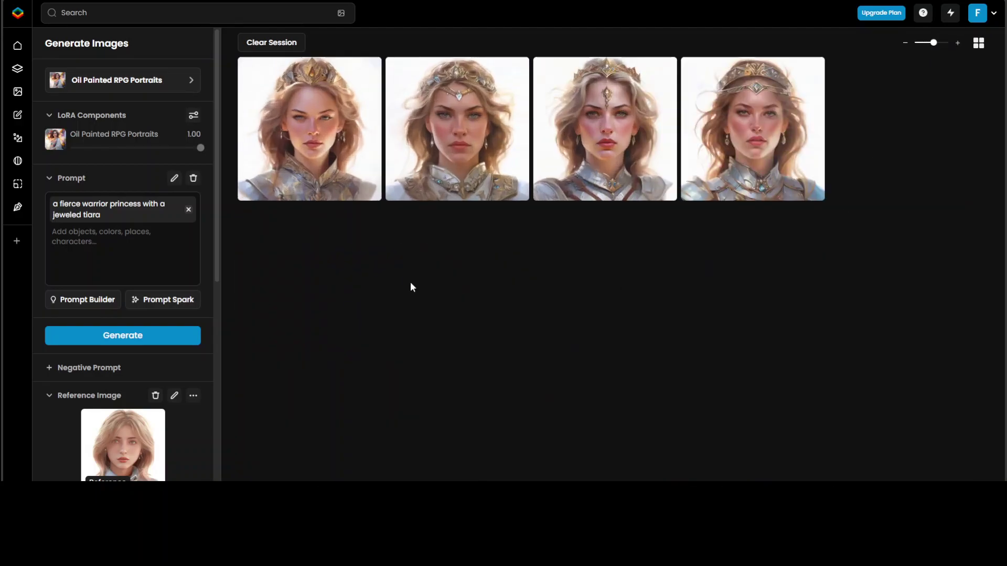
{"action": "mouse_move", "coordinate": [21, 50]}
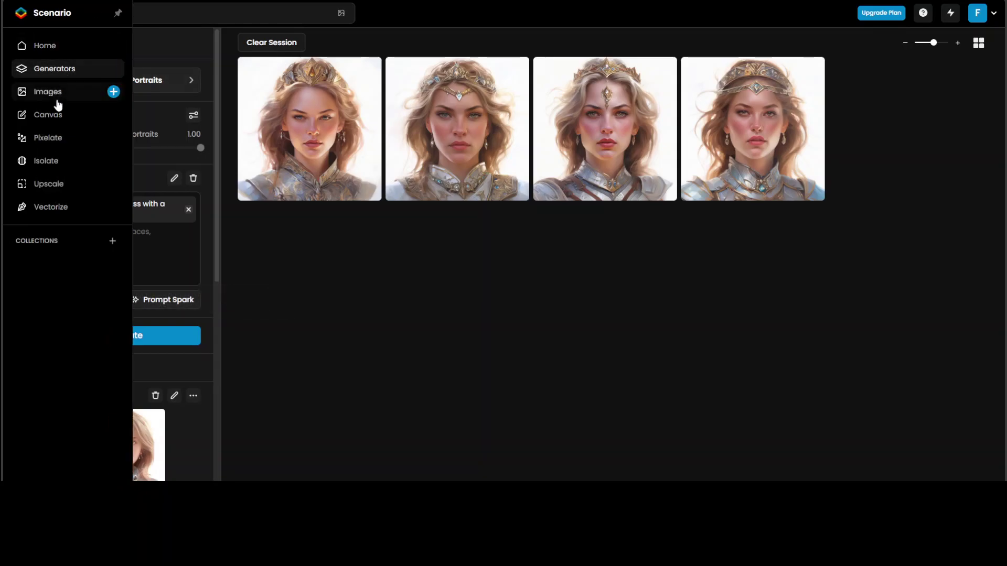
{"action": "left_click", "coordinate": [54, 68]}
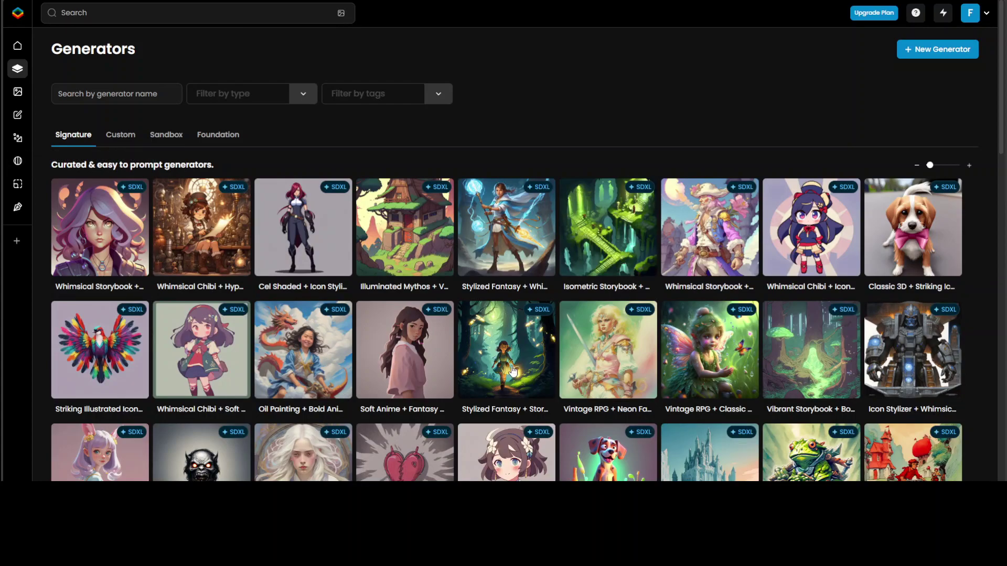
Browse the Custom and Sandbox generator tabs and scroll down the sandbox list
{"action": "left_click", "coordinate": [115, 135]}
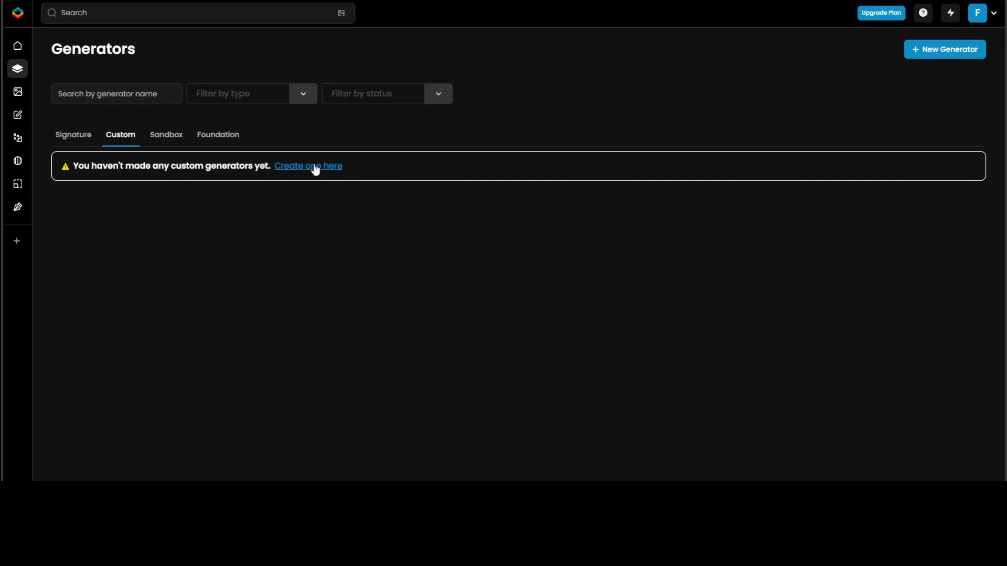
{"action": "left_click", "coordinate": [152, 139]}
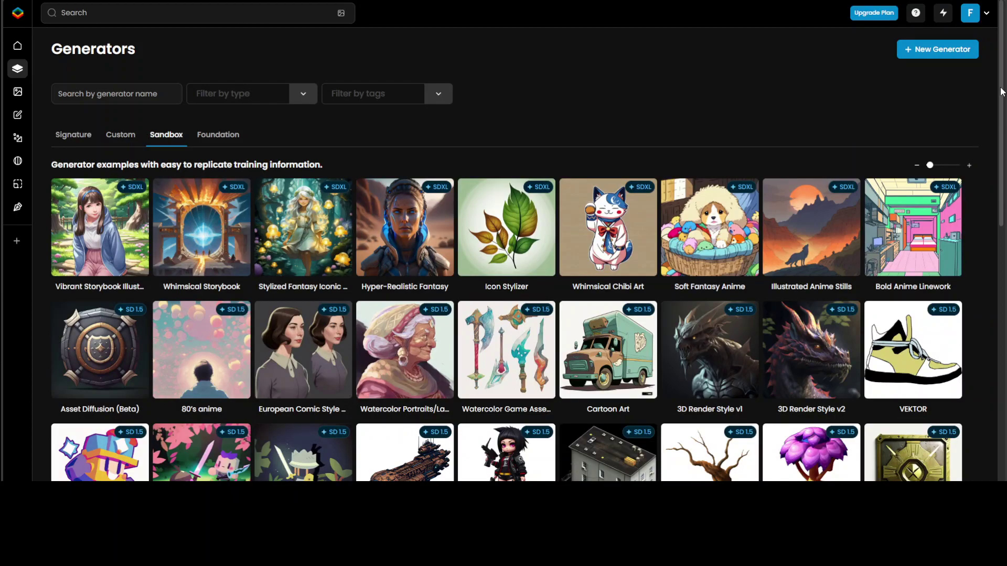
{"action": "left_click_drag", "start_coordinate": [1002, 91], "coordinate": [995, 390]}
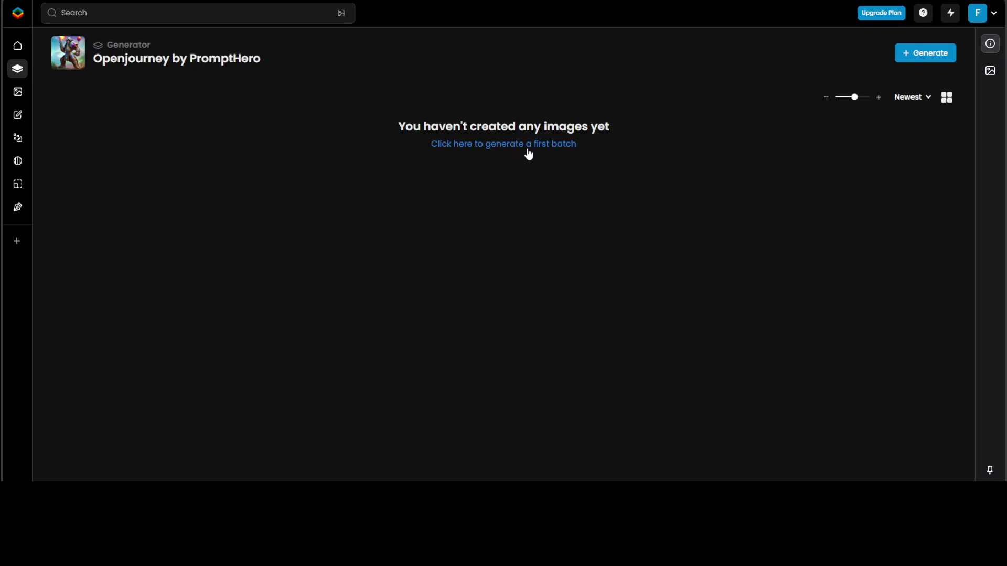
Generate a first batch from the prompt 'a futuristic yet medieval look dinosaur'
{"action": "left_click", "coordinate": [481, 148]}
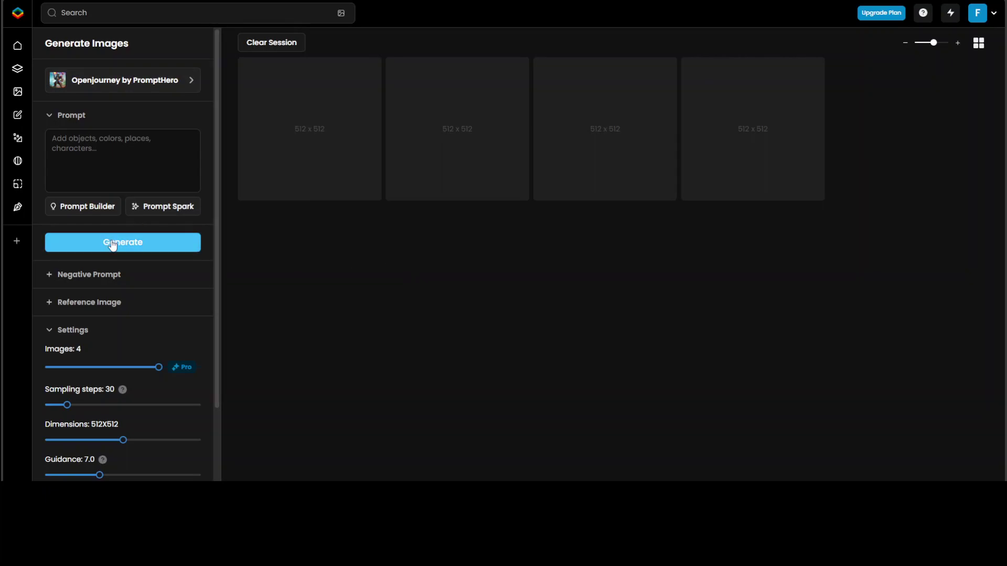
{"action": "left_click", "coordinate": [90, 156]}
{"action": "type", "text": "a "}
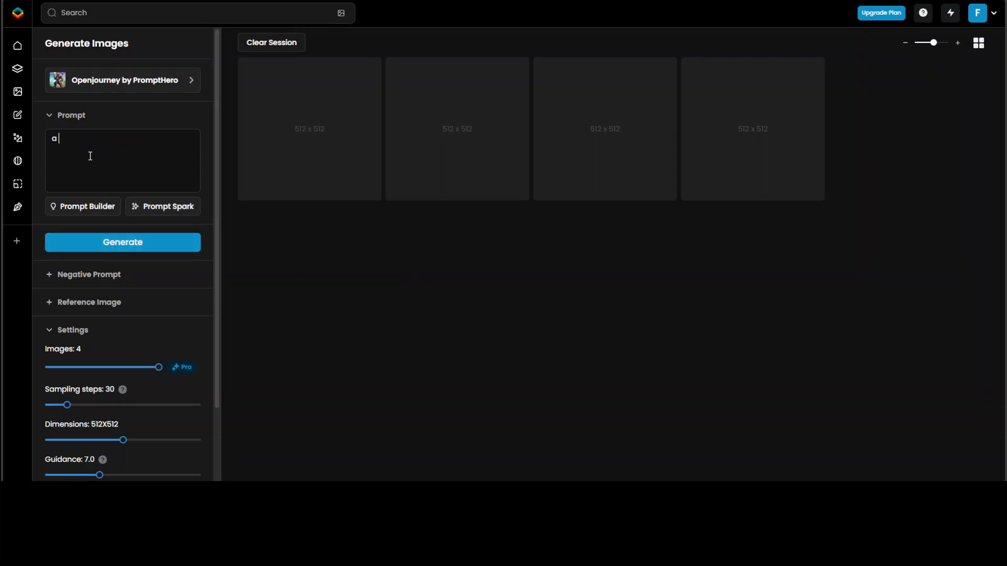
{"action": "type", "text": "futuristic yet medieval look dinosaur"}
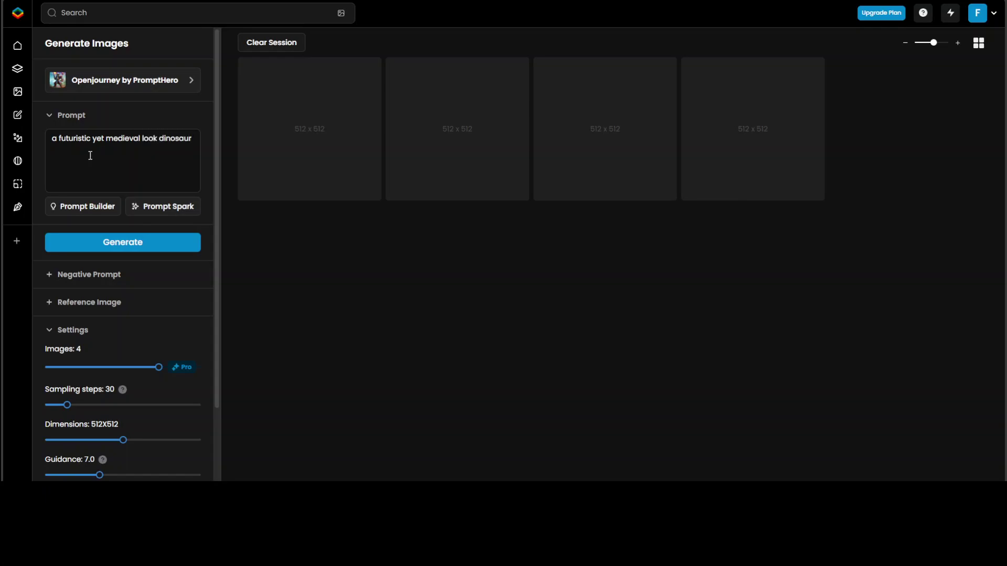
{"action": "left_click", "coordinate": [126, 245]}
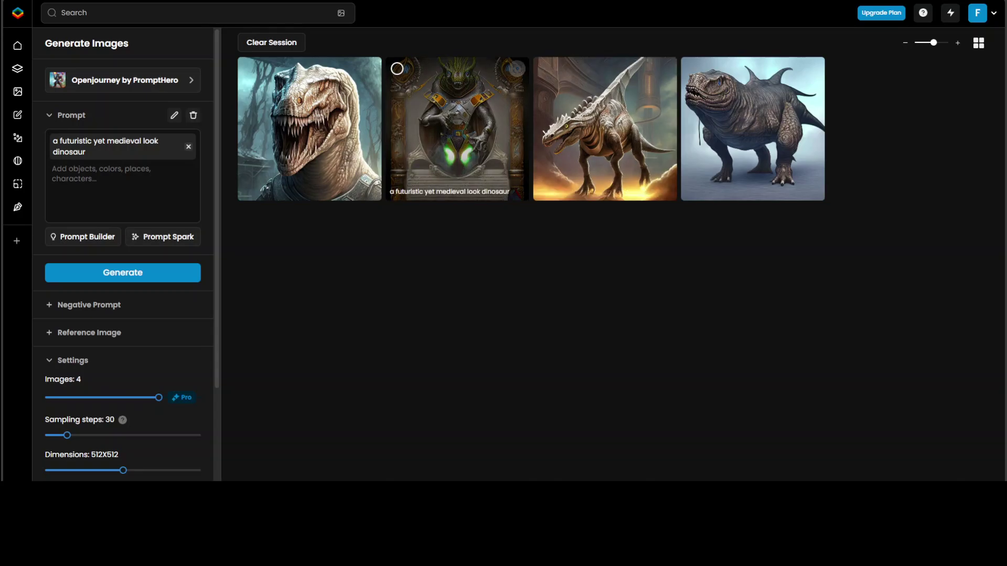
{"action": "left_click", "coordinate": [428, 152]}
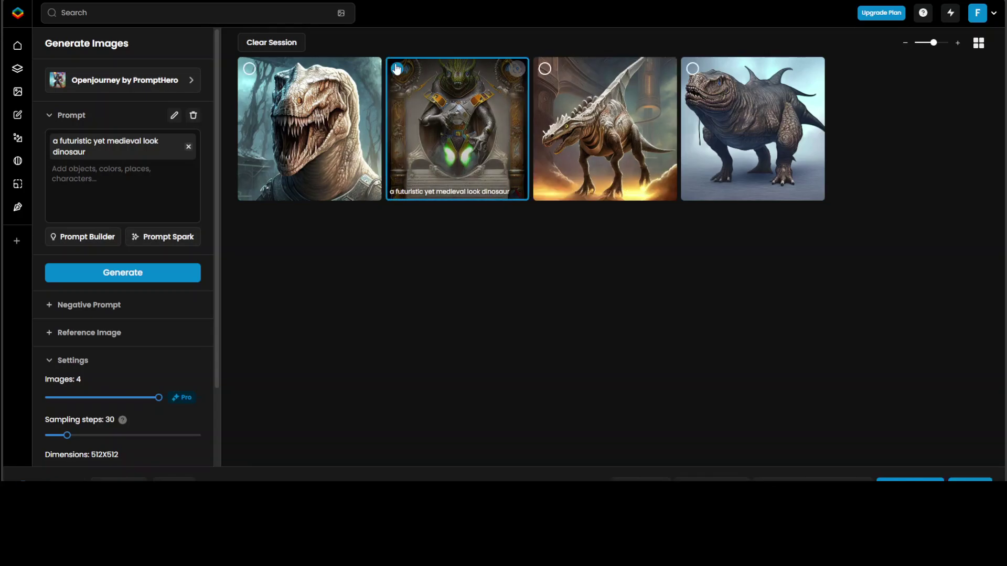
{"action": "left_click", "coordinate": [427, 151]}
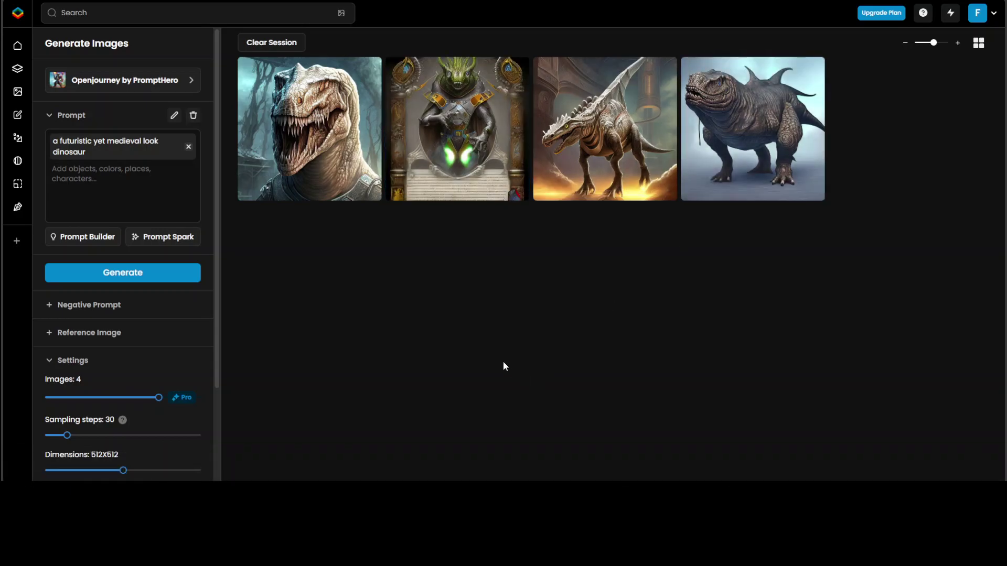
{"action": "left_click", "coordinate": [432, 152]}
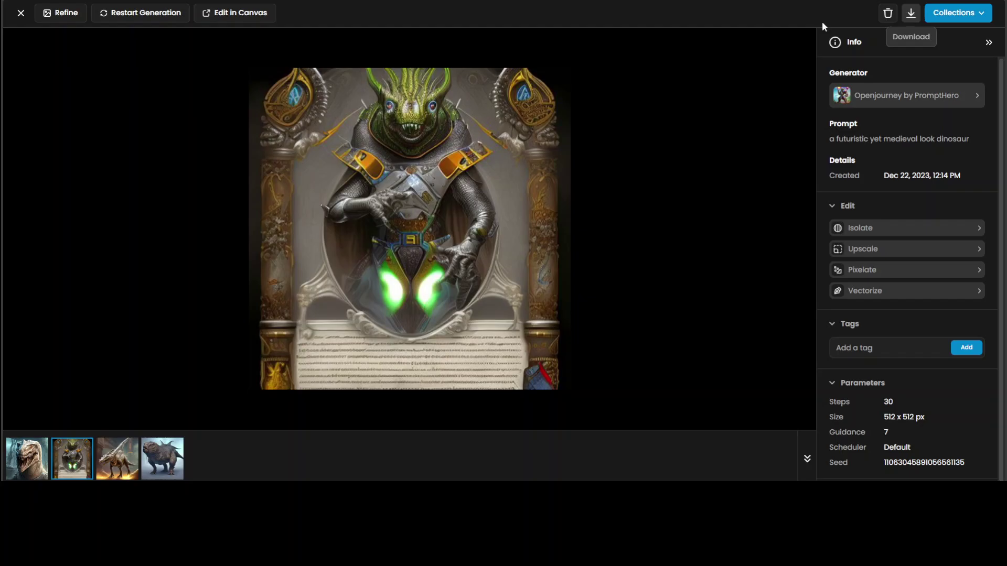
{"action": "left_click", "coordinate": [20, 15]}
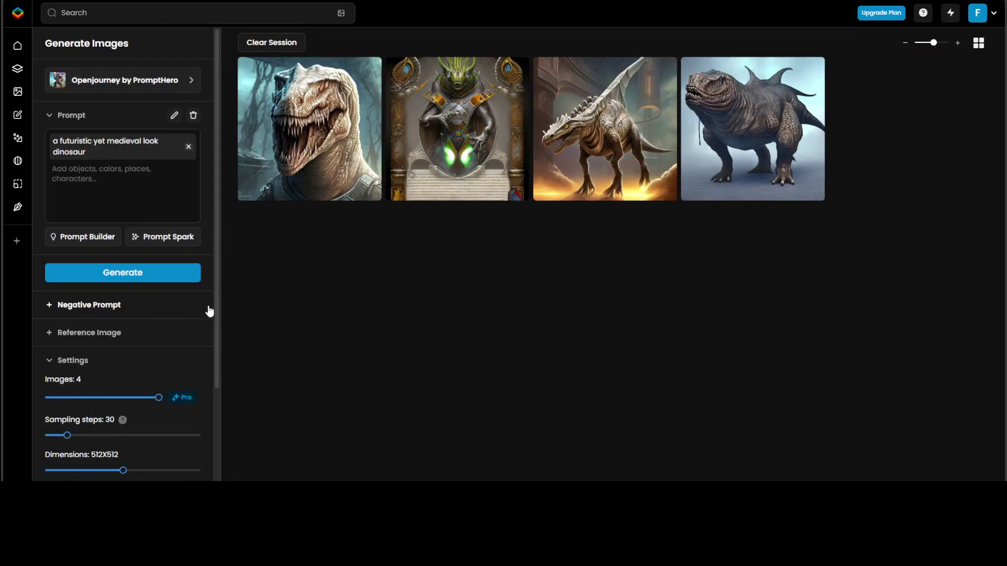
{"action": "mouse_move", "coordinate": [18, 76]}
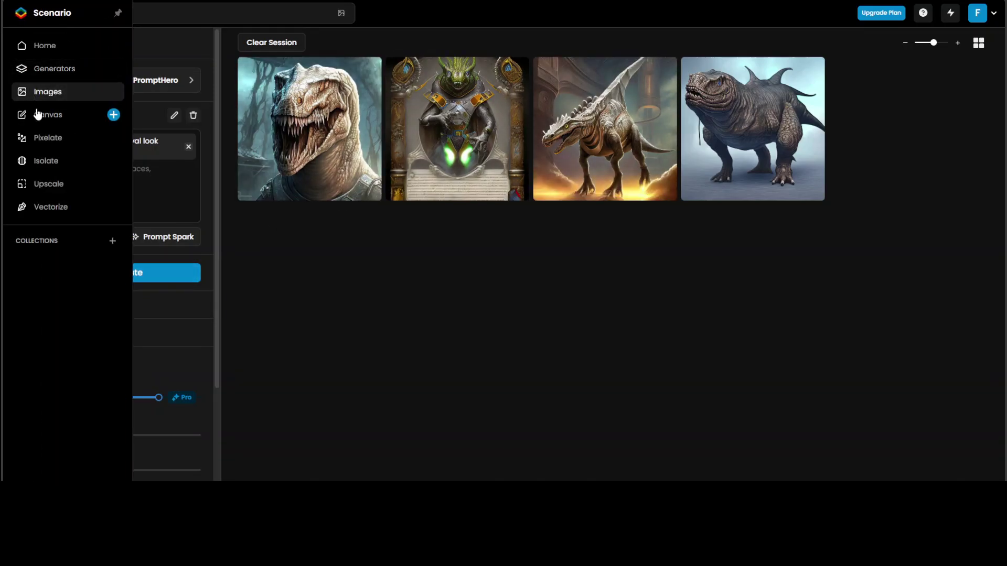
Go to the Canvas projects list and open the Test1 project
{"action": "left_click", "coordinate": [41, 116]}
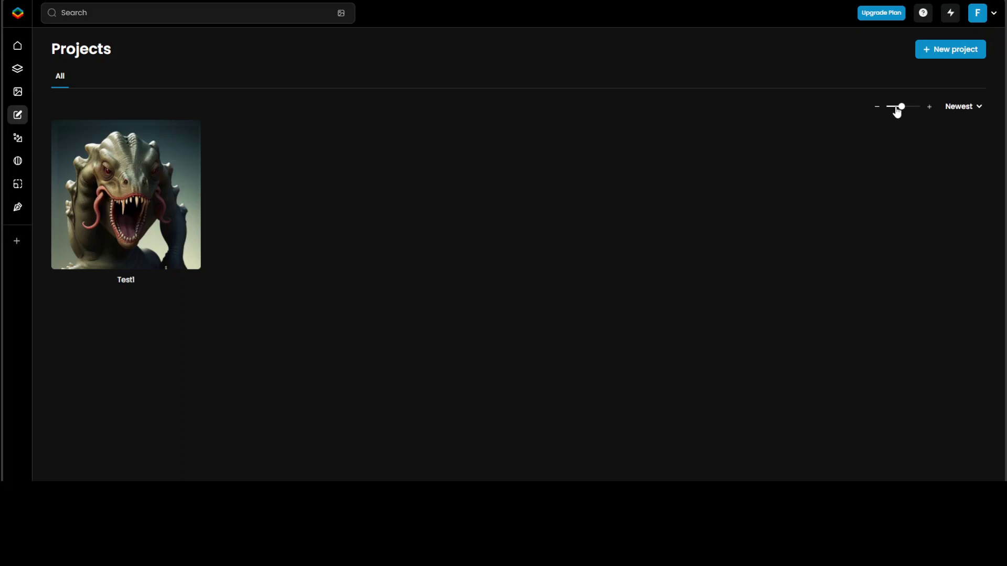
{"action": "mouse_move", "coordinate": [177, 211]}
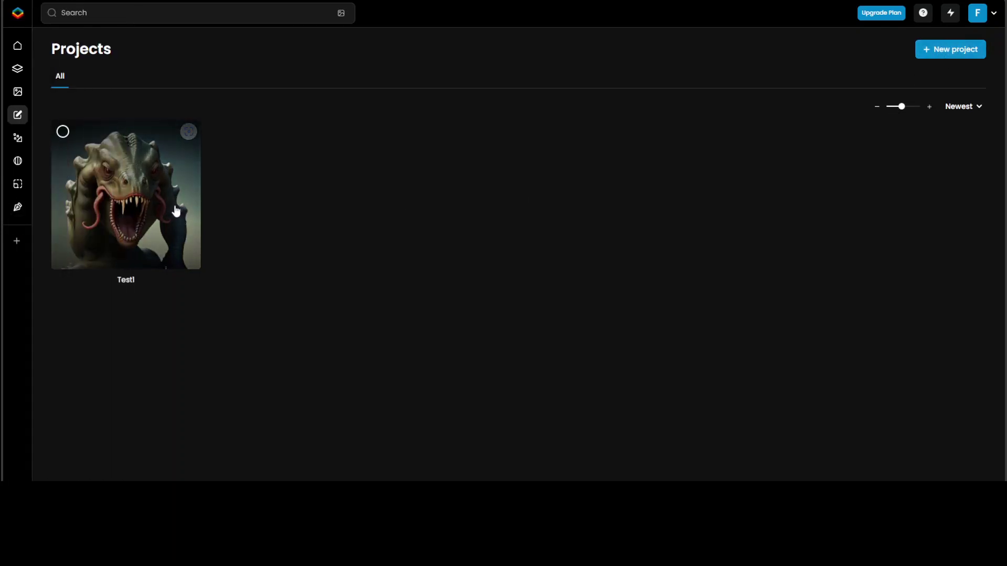
{"action": "left_click", "coordinate": [64, 130]}
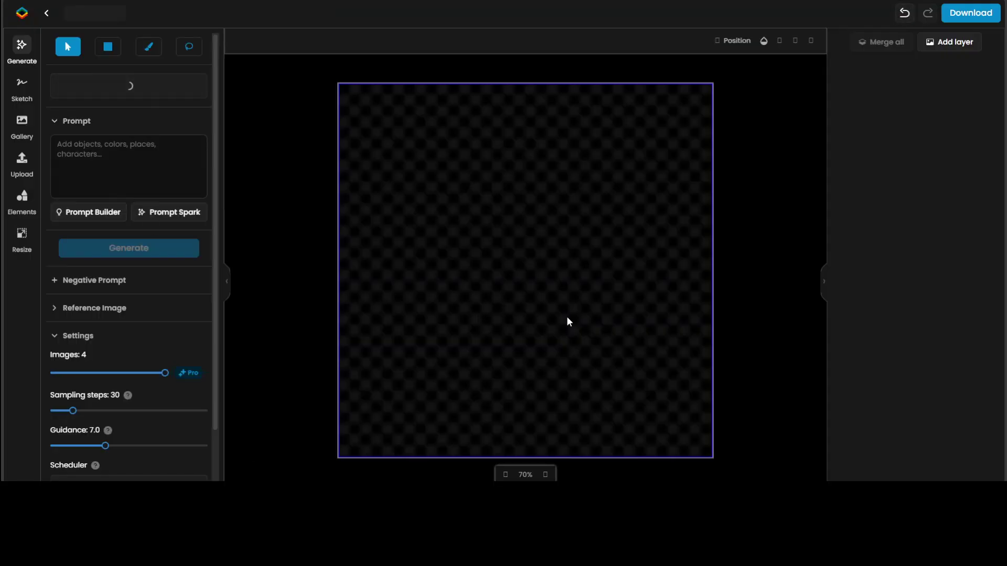